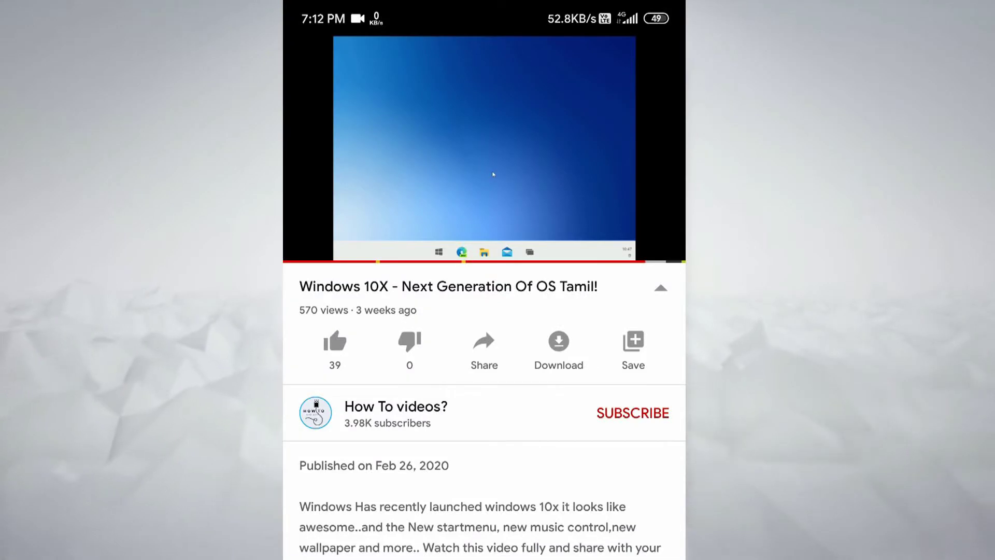
# Step: Like the Windows 10X video and subscribe to the How To videos? channel with notifications set to All
pyautogui.click(334, 341)
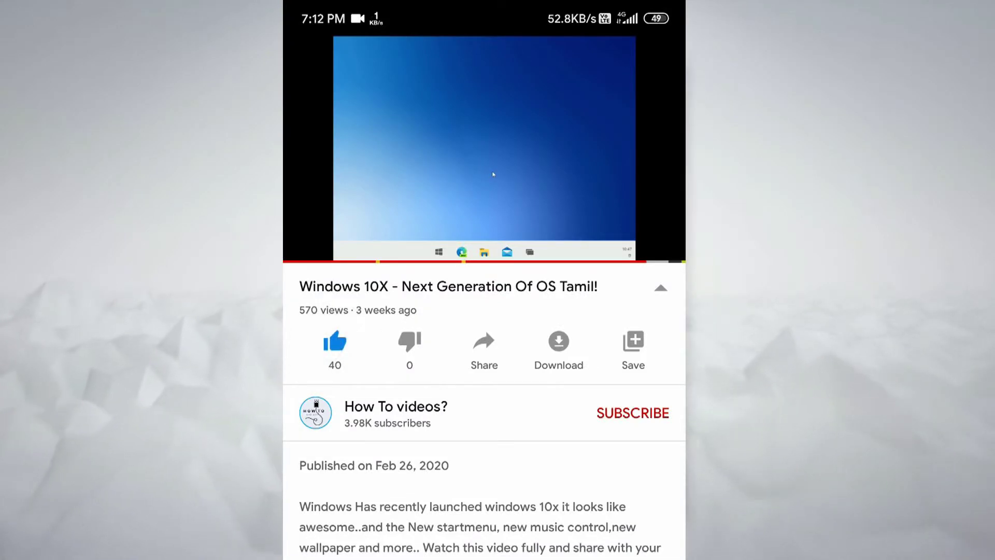
pyautogui.click(633, 412)
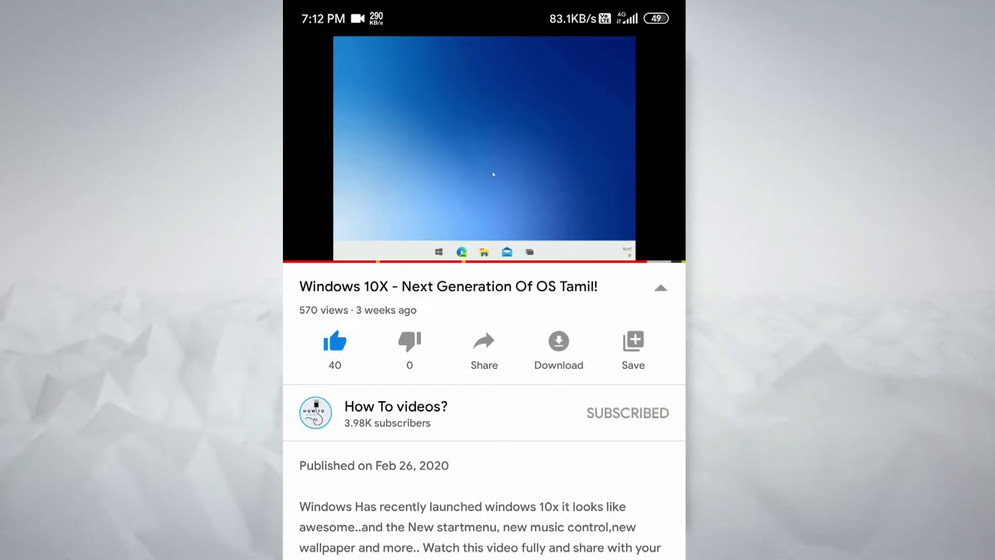
pyautogui.click(660, 413)
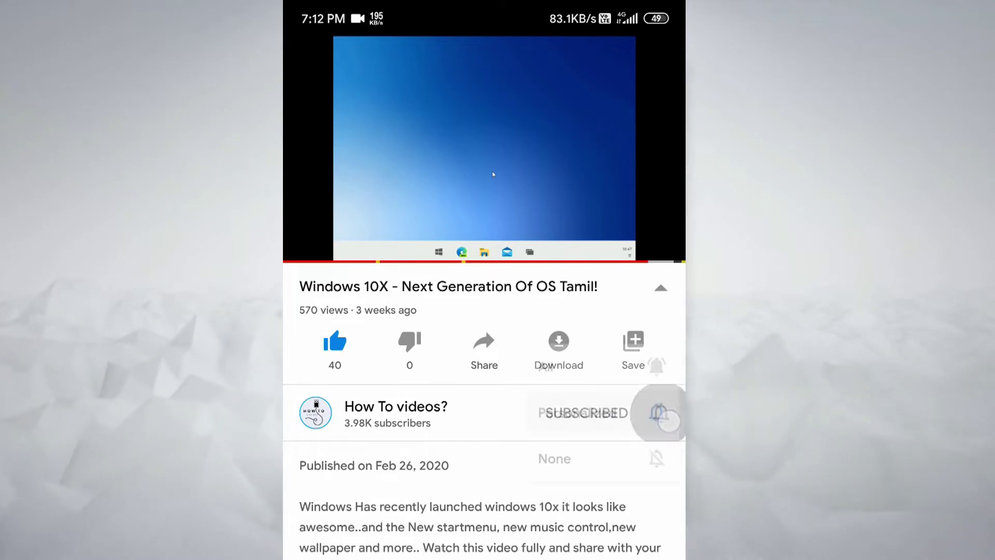
pyautogui.click(647, 364)
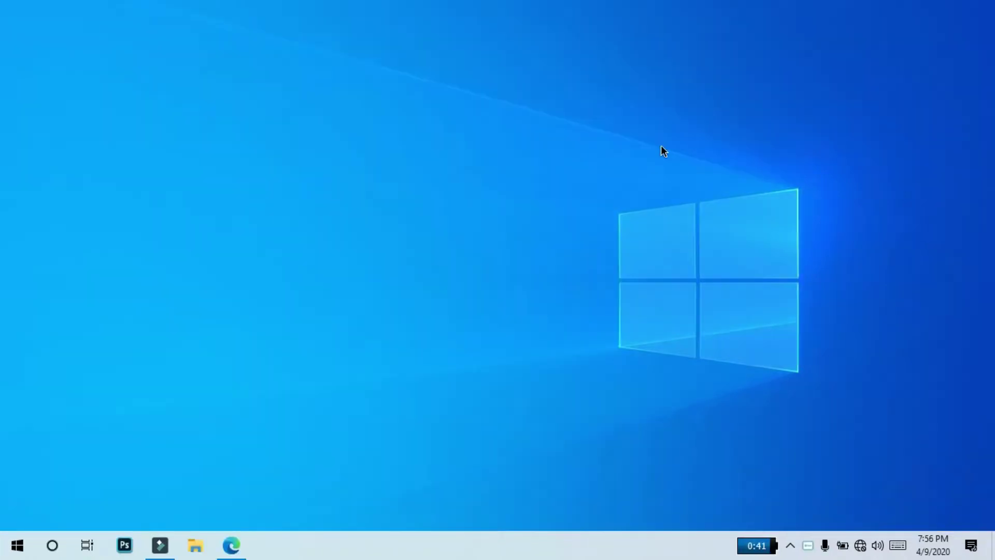
# Step: Open the Windows Features dialog by way of Control Panel's Programs and Features page
pyautogui.press('super+r')
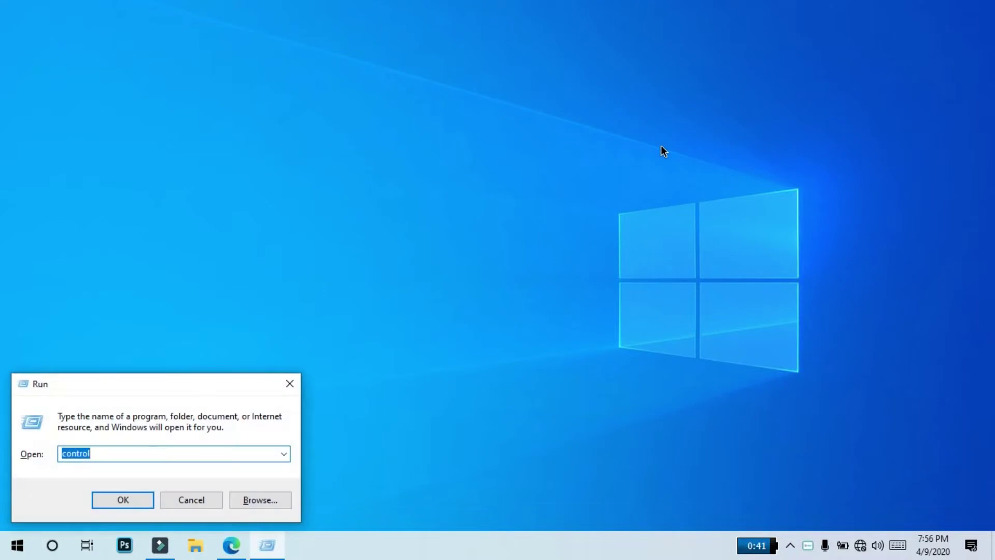
pyautogui.press('Return')
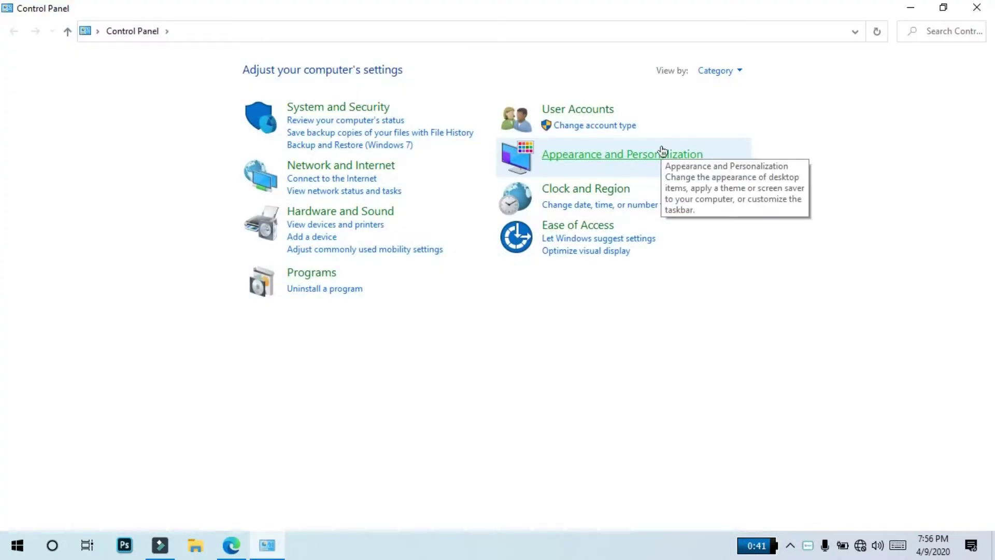
pyautogui.click(307, 291)
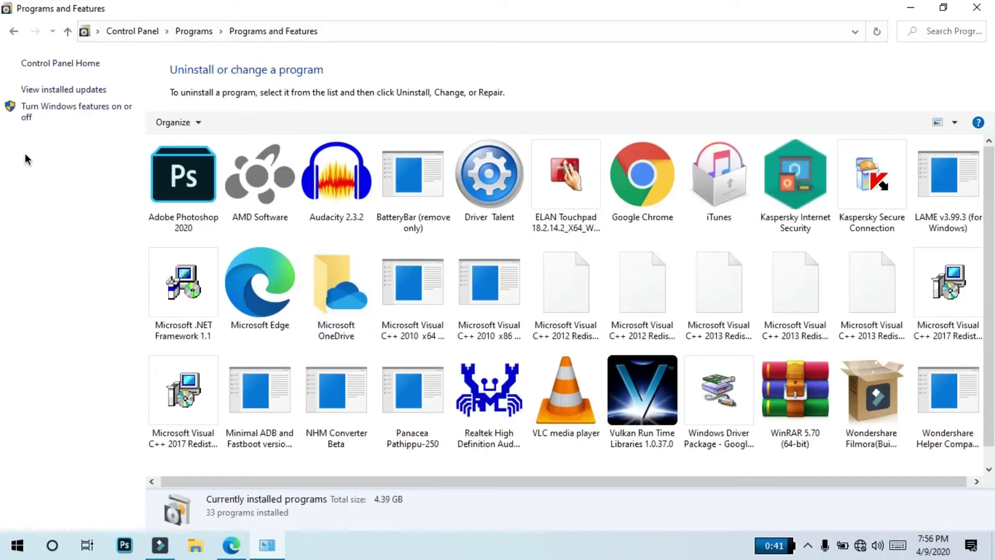
pyautogui.click(46, 122)
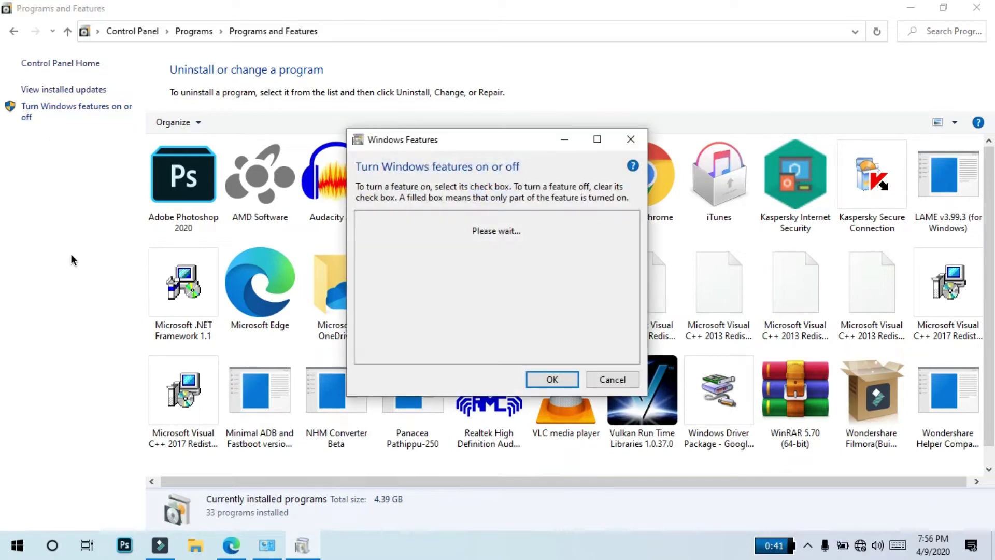
# Step: Turn on the Windows Sandbox feature and apply the change
pyautogui.scroll(-2, 509, 273)
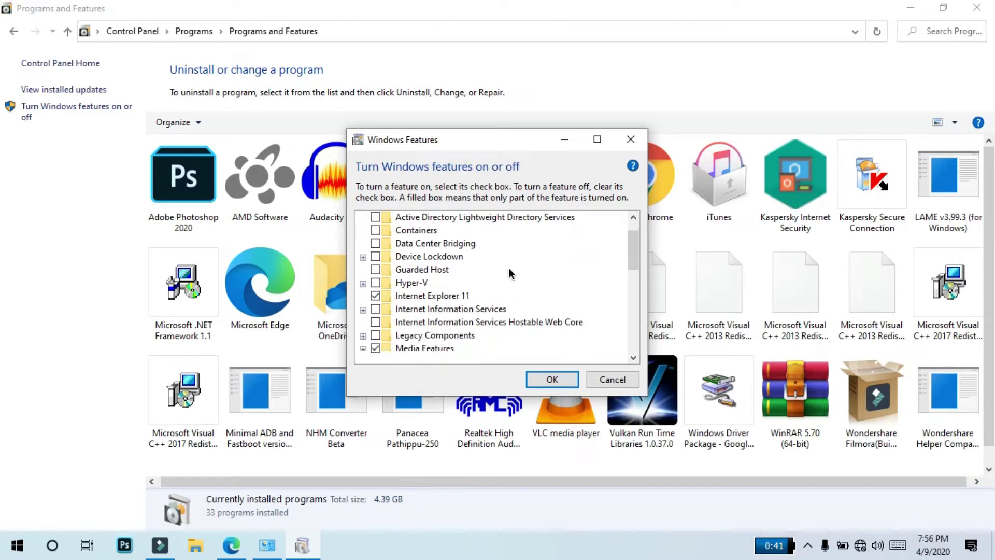
pyautogui.scroll(-7, 509, 274)
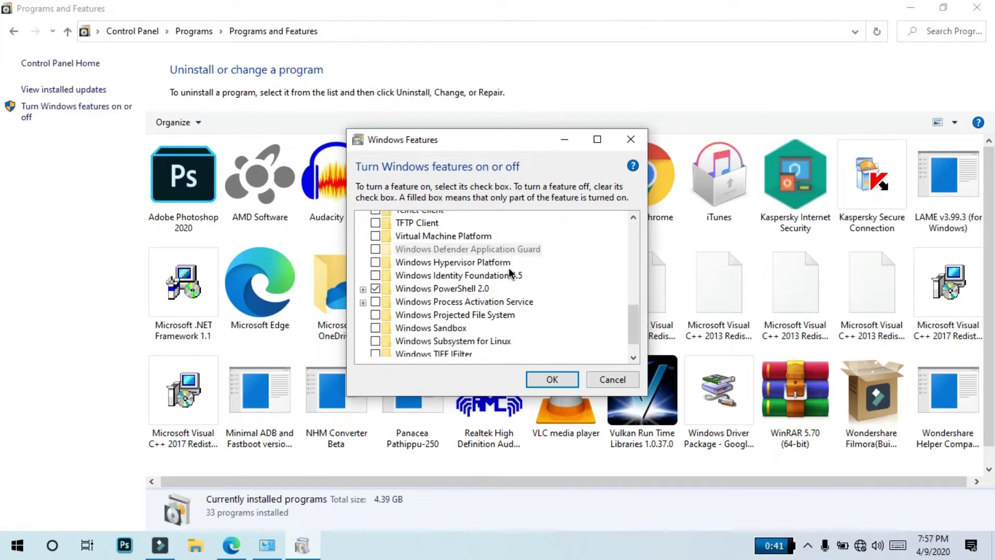
pyautogui.click(409, 309)
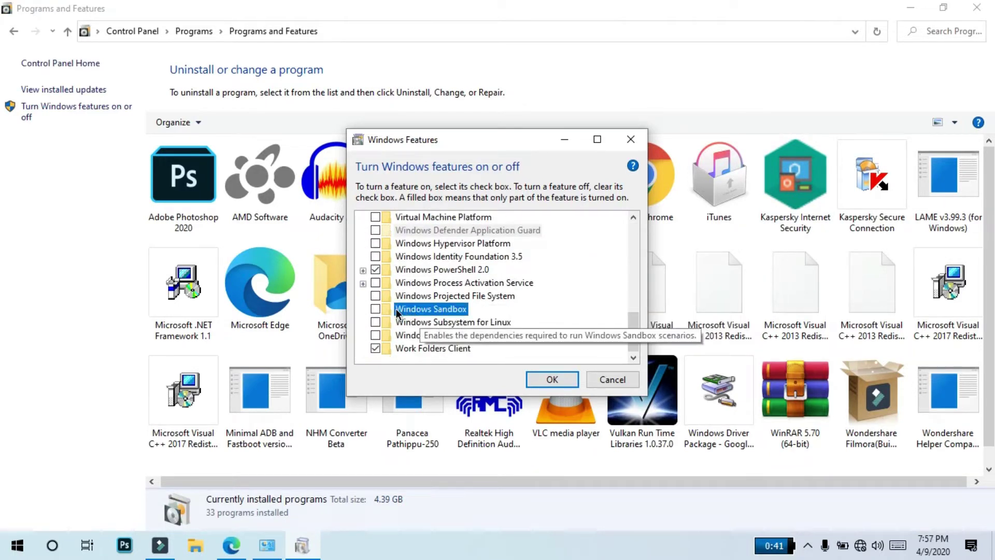
pyautogui.click(375, 308)
pyautogui.click(544, 380)
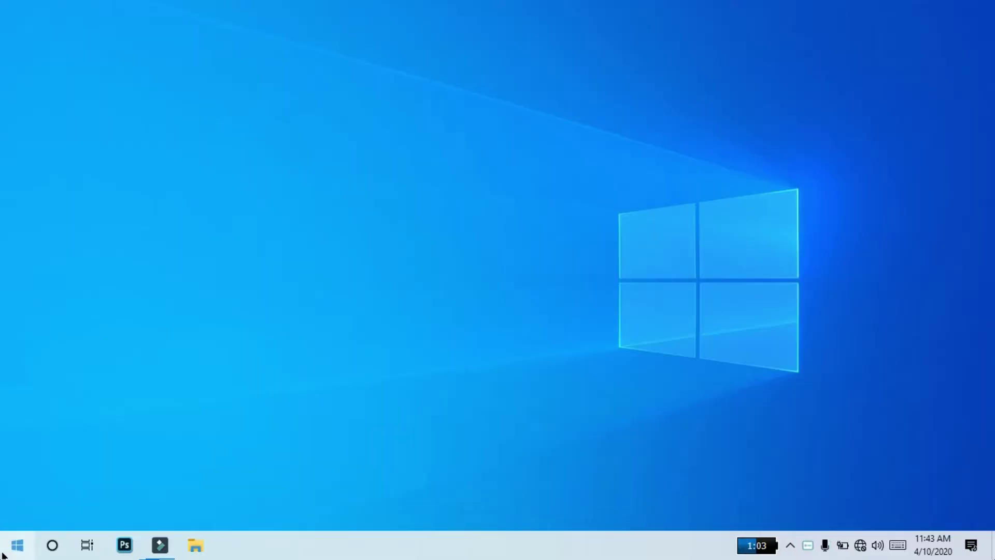
# Step: Launch Windows Sandbox from the host computer's list of installed apps
pyautogui.click(3, 553)
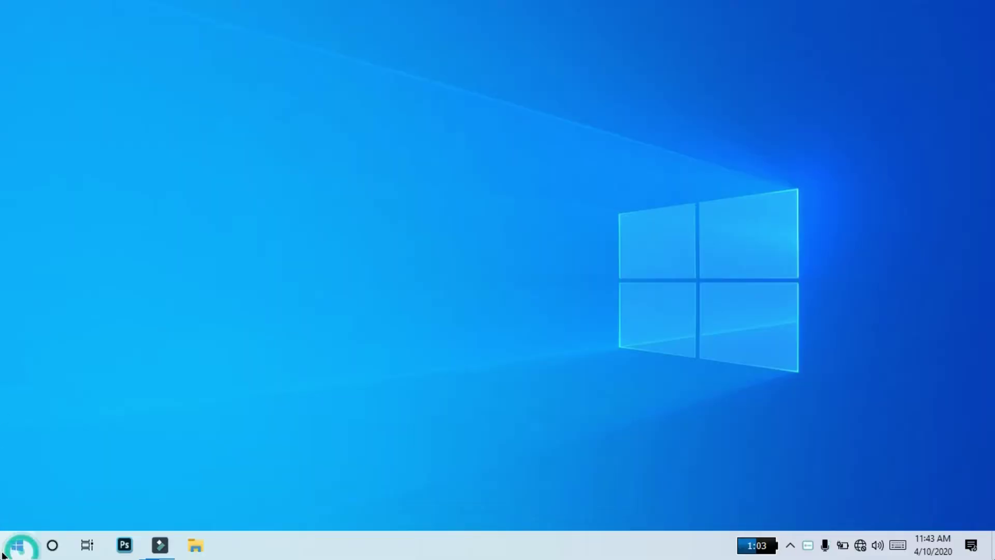
pyautogui.scroll(-5, 131, 300)
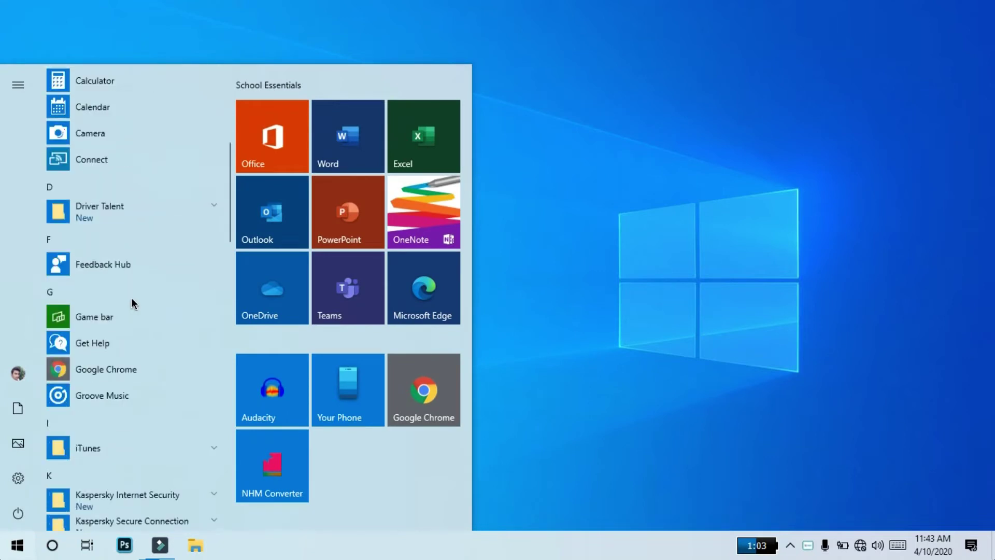
pyautogui.scroll(-12, 131, 299)
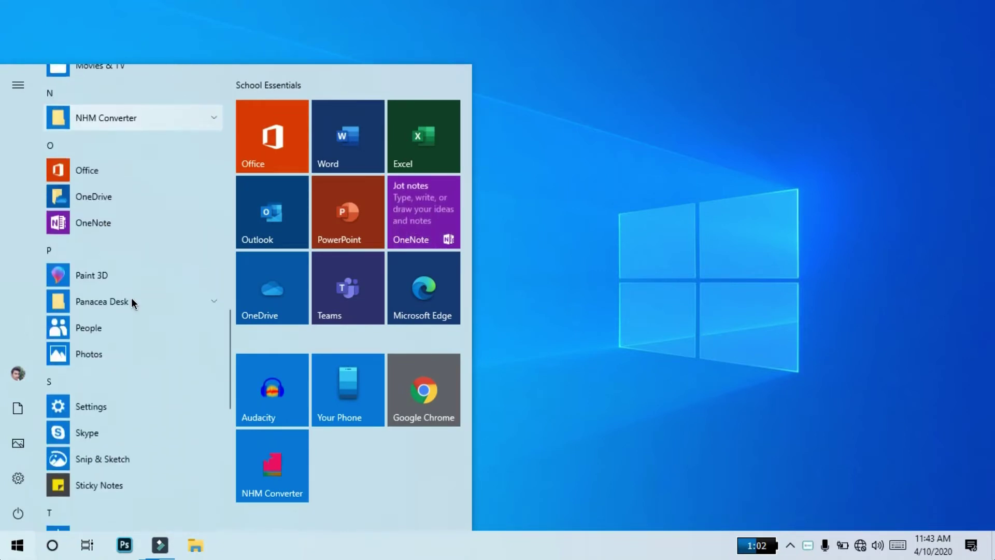
pyautogui.scroll(-10, 131, 299)
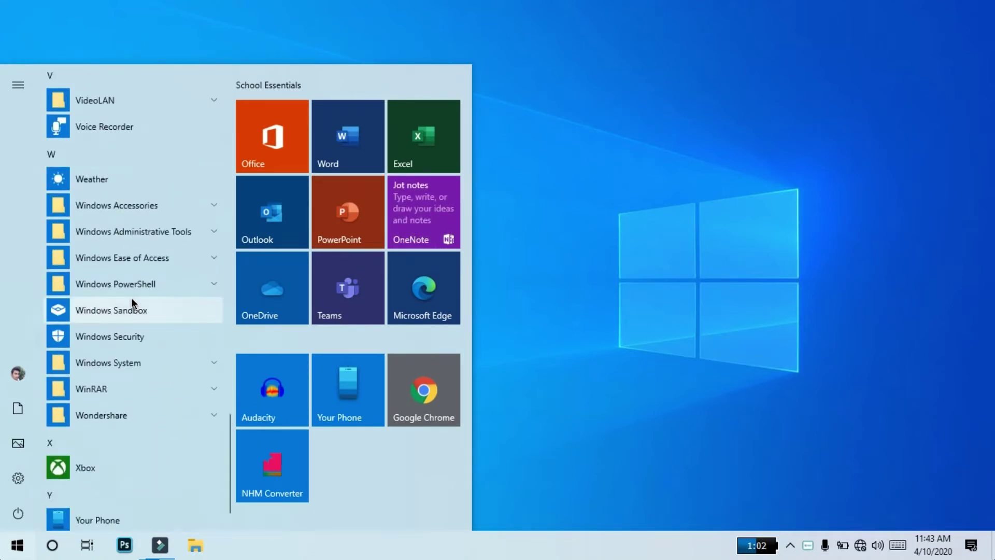
pyautogui.click(133, 308)
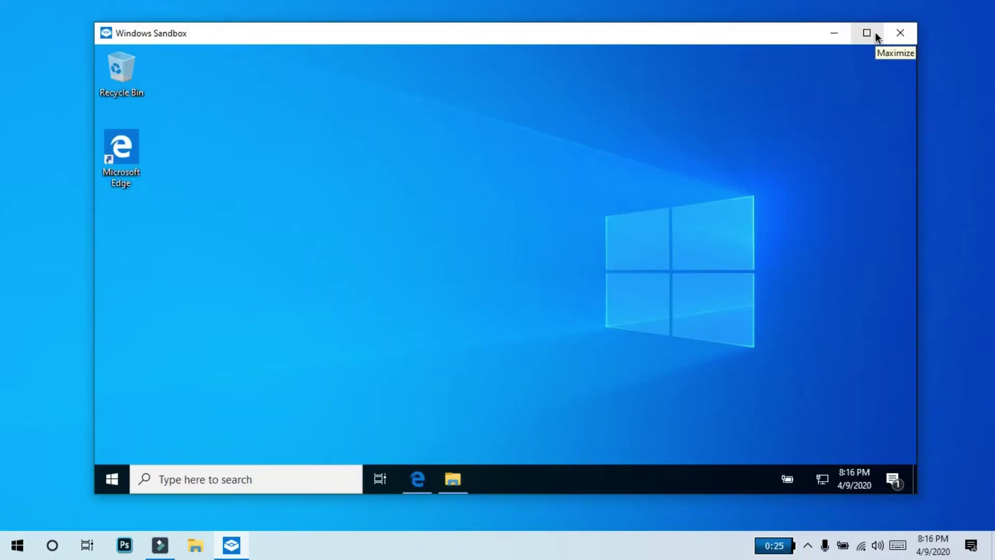
# Step: Look through the list of apps that come installed inside the sandbox
pyautogui.click(113, 478)
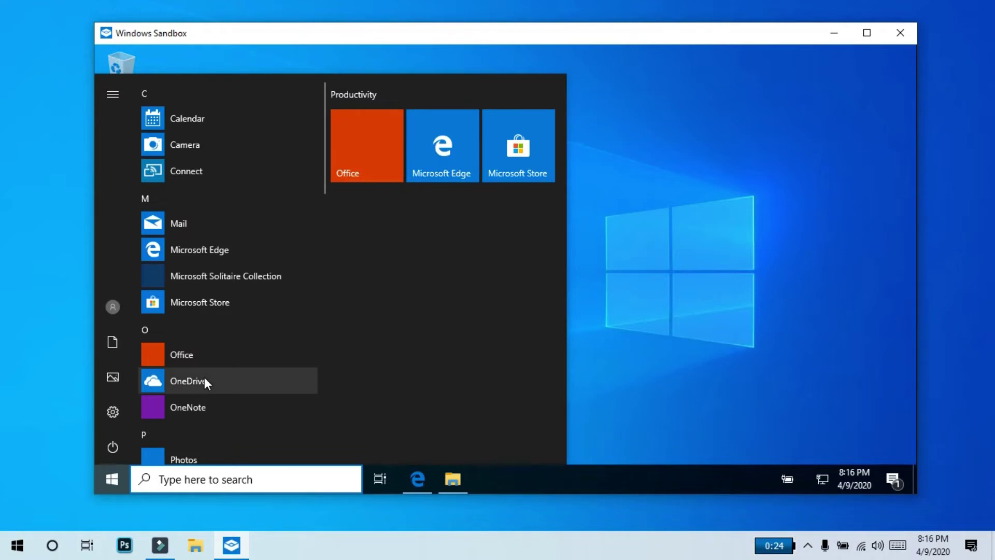
pyautogui.scroll(-2, 204, 377)
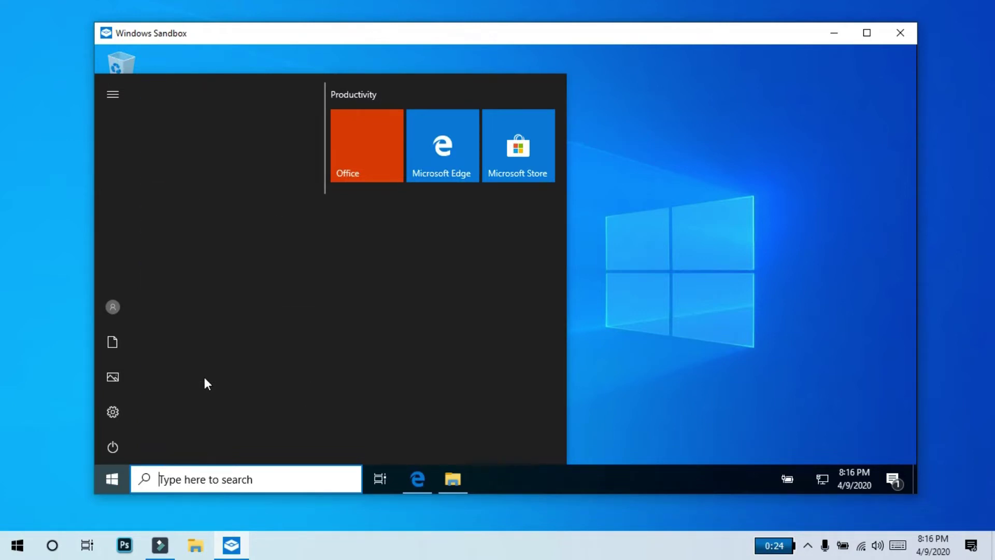
pyautogui.scroll(3, 204, 378)
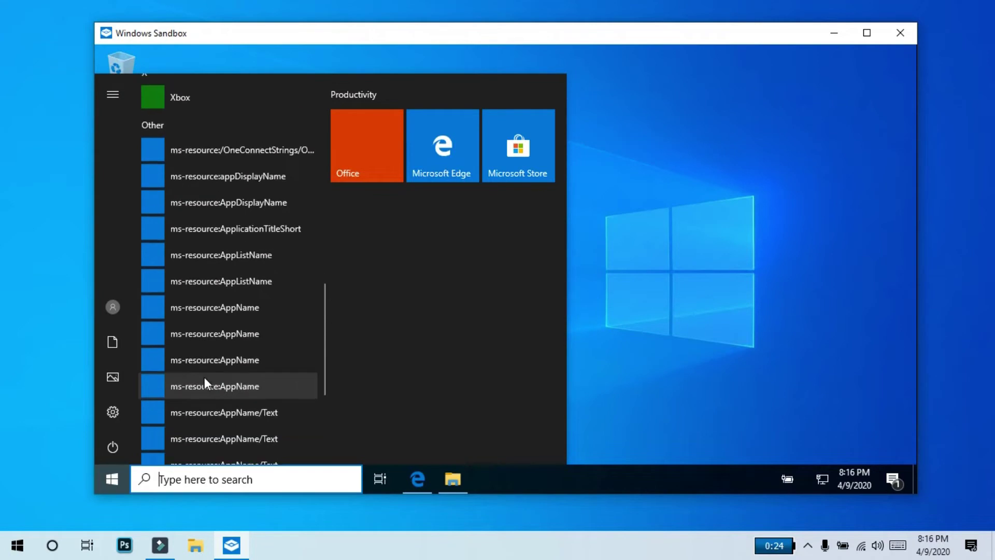
pyautogui.scroll(10, 204, 378)
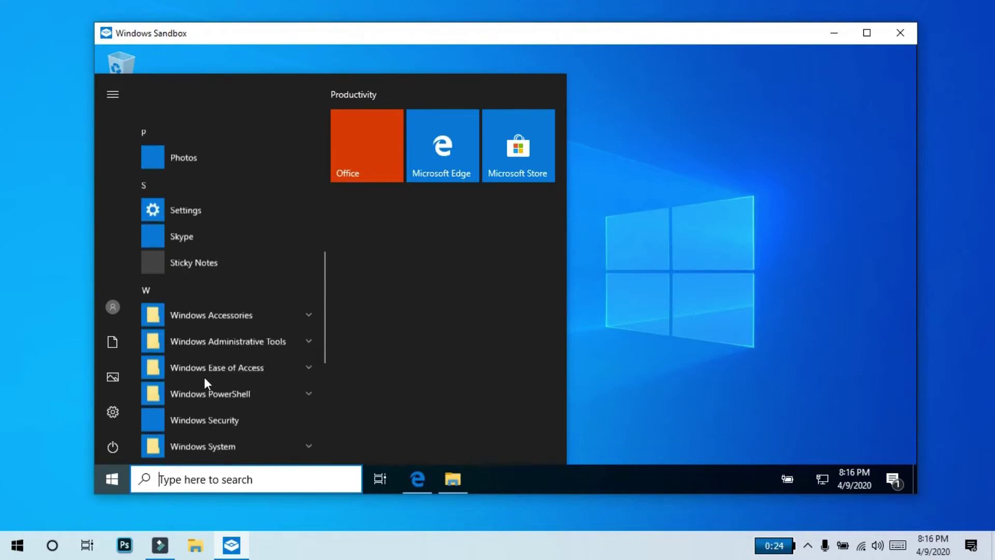
# Step: Examine the contents of Local Disk (C:) in the sandbox's File Explorer, then minimize its window
pyautogui.click(458, 472)
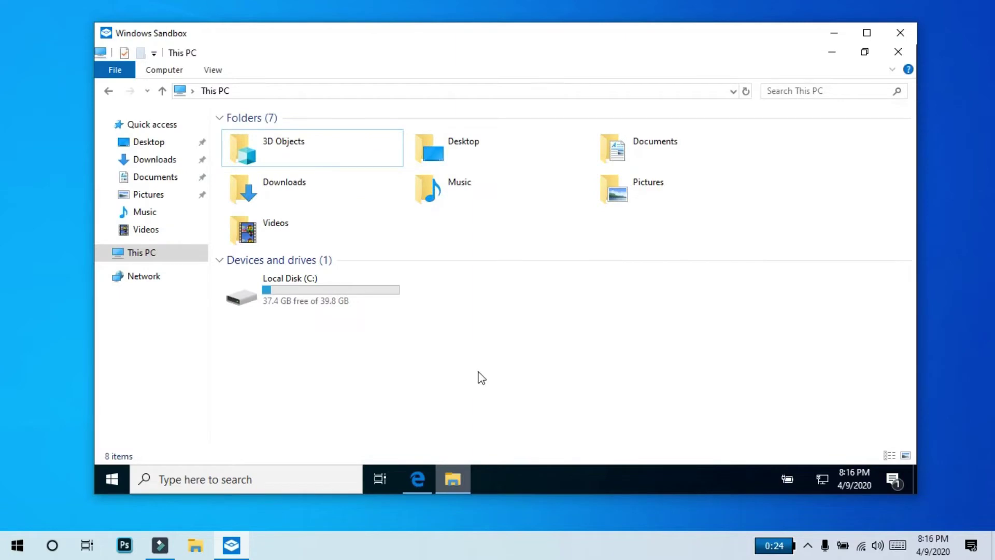
pyautogui.click(407, 124)
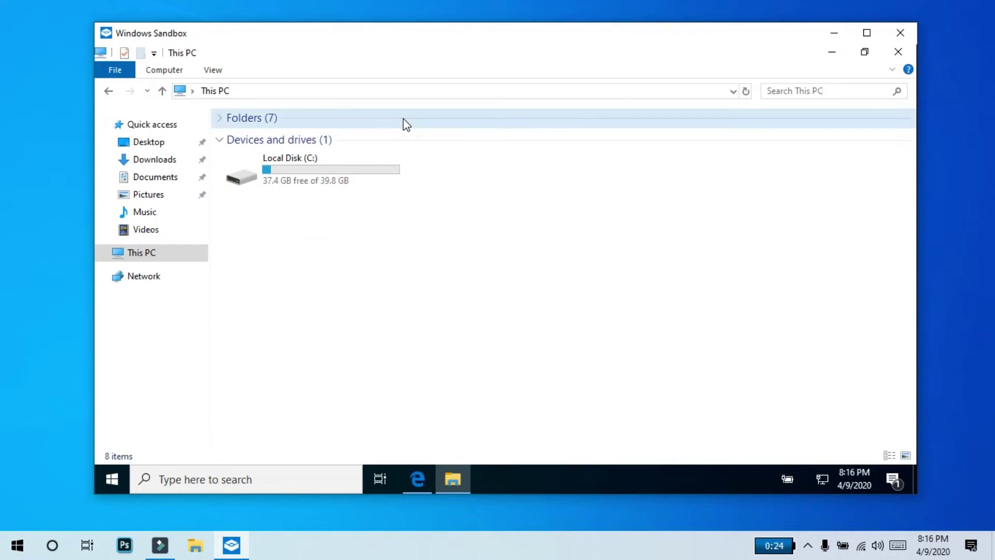
pyautogui.doubleClick(378, 169)
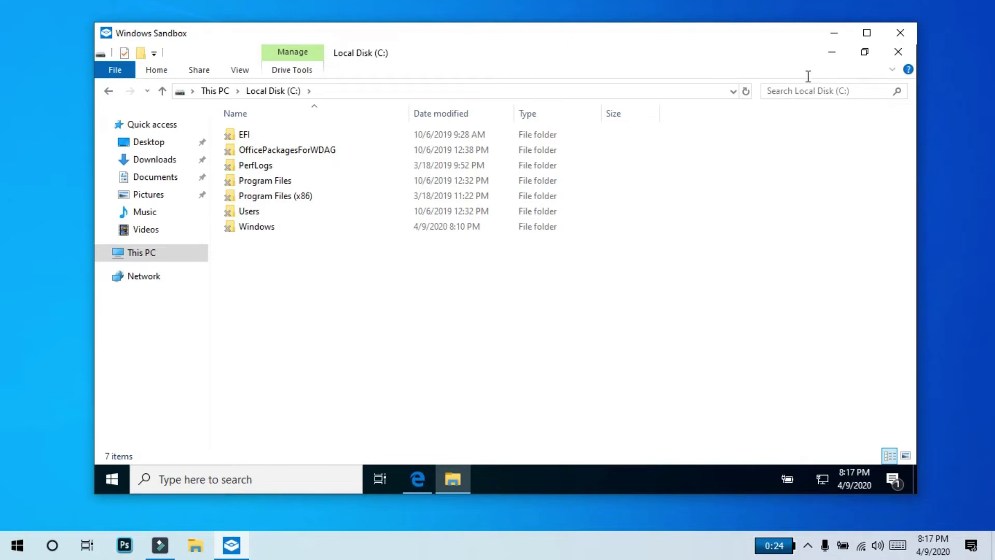
pyautogui.click(832, 53)
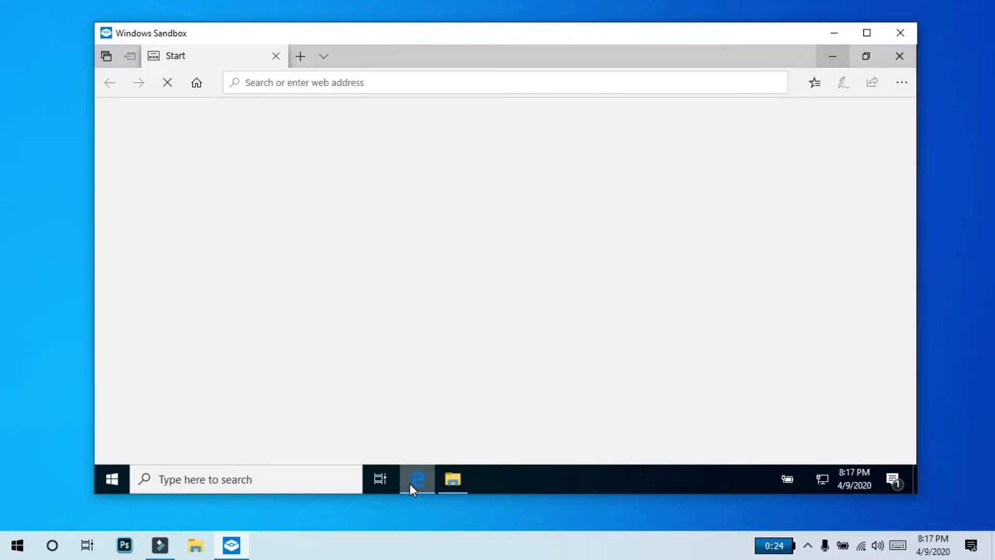
# Step: Search the web in the sandbox for "search everything" and save the 64-bit Everything installer from the voidtools site
pyautogui.click(270, 83)
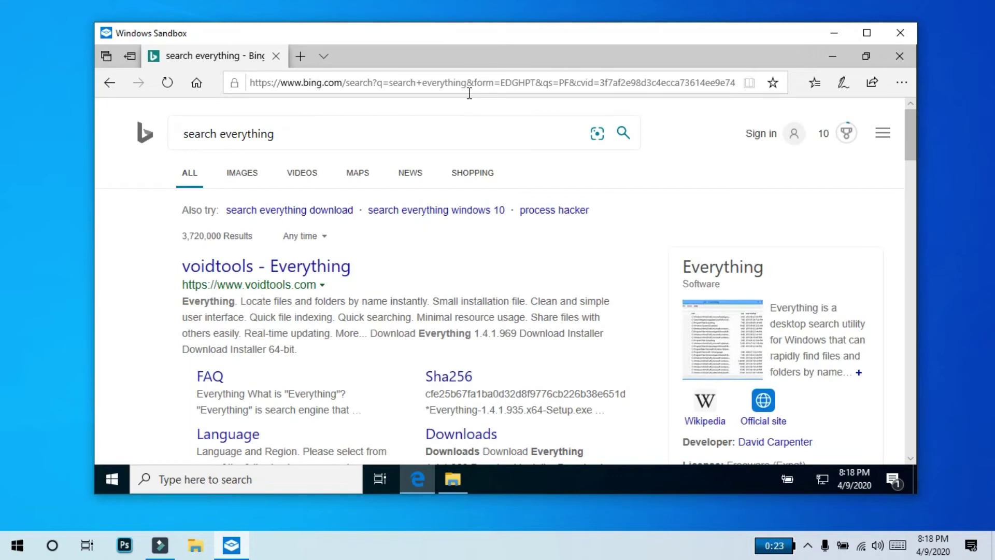
pyautogui.click(244, 270)
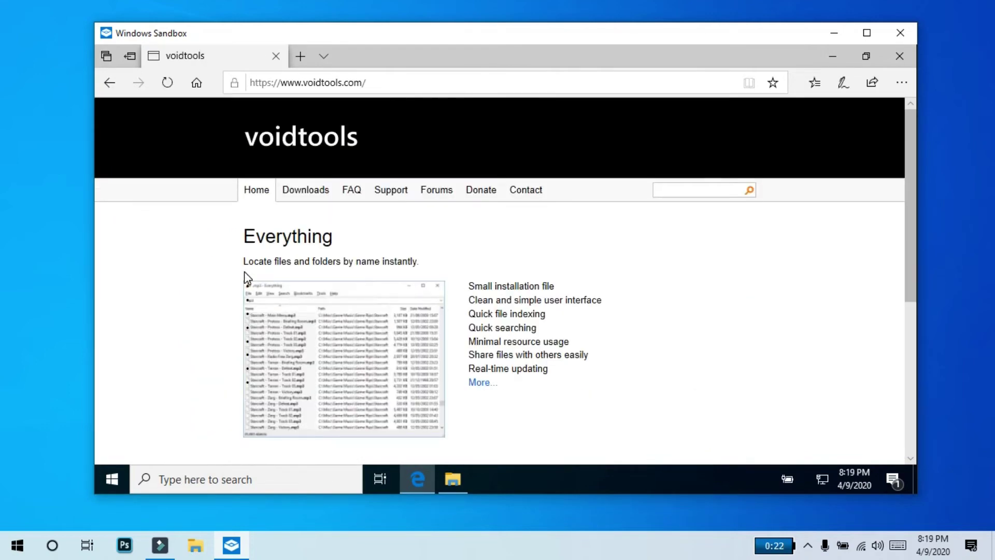
pyautogui.scroll(-2, 502, 317)
pyautogui.scroll(-2, 588, 259)
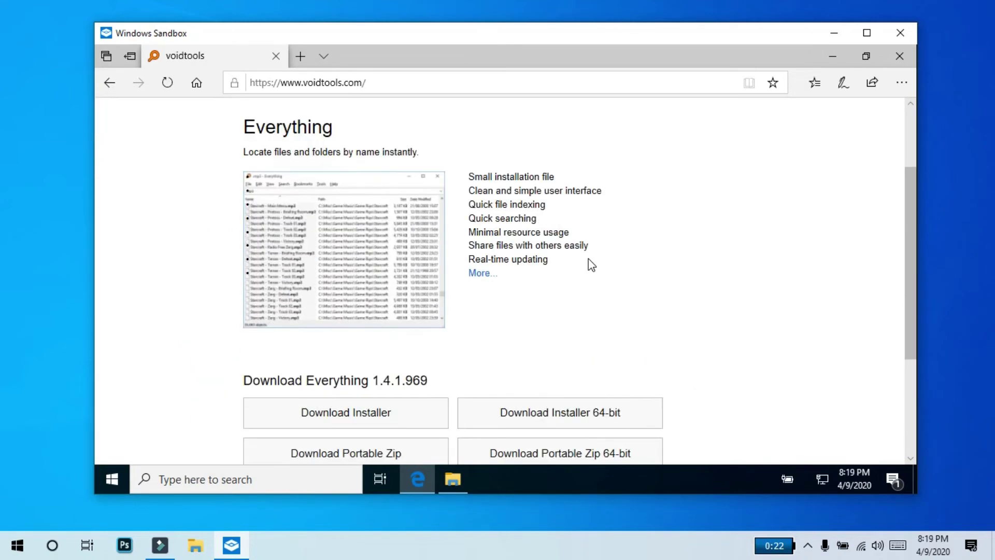
pyautogui.click(556, 413)
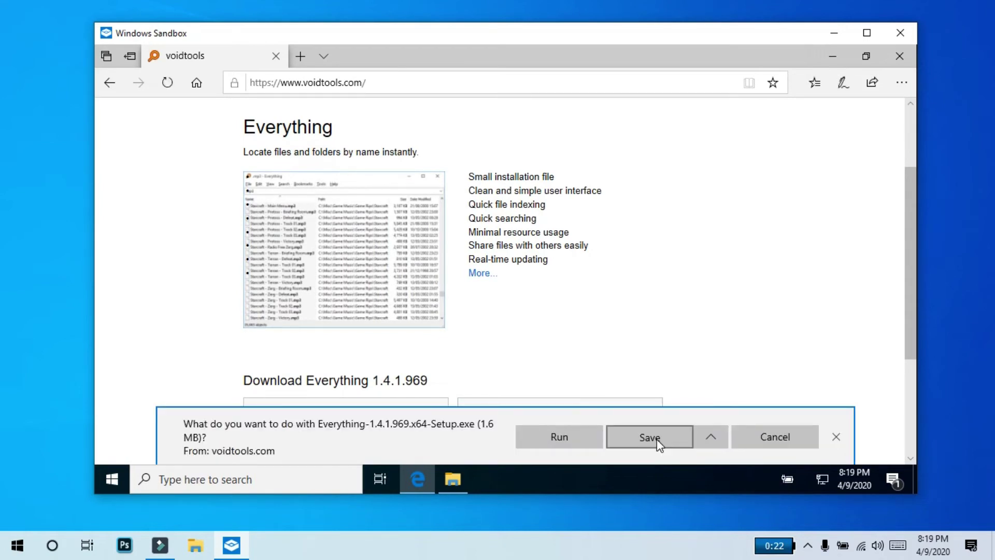
pyautogui.click(657, 440)
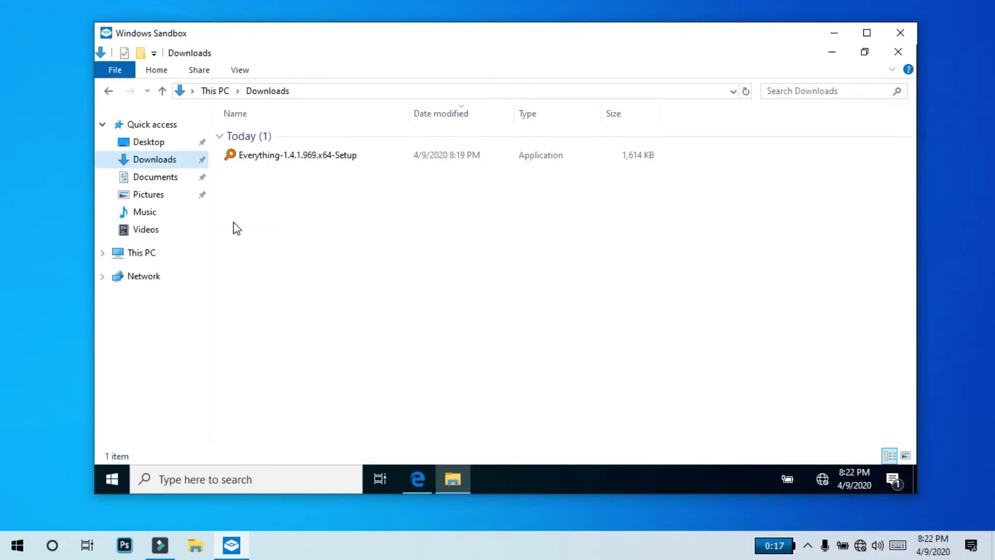
# Step: Run Everything-1.4.1.969.x64-Setup past the SmartScreen prompt, install it in English (US) with default options, and maximize the Everything window
pyautogui.click(378, 172)
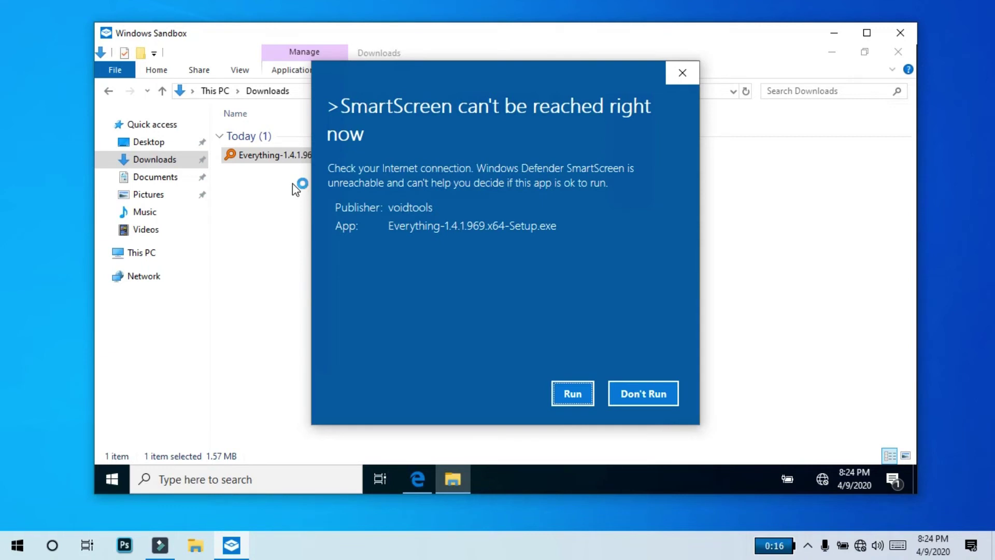
pyautogui.click(572, 393)
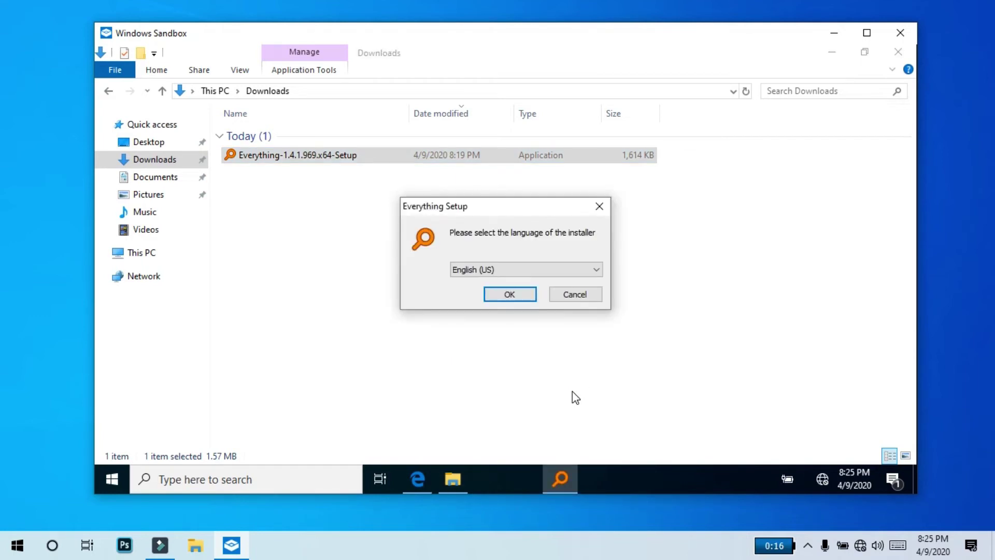
pyautogui.press('Return')
pyautogui.press('Return')
pyautogui.press('Return')
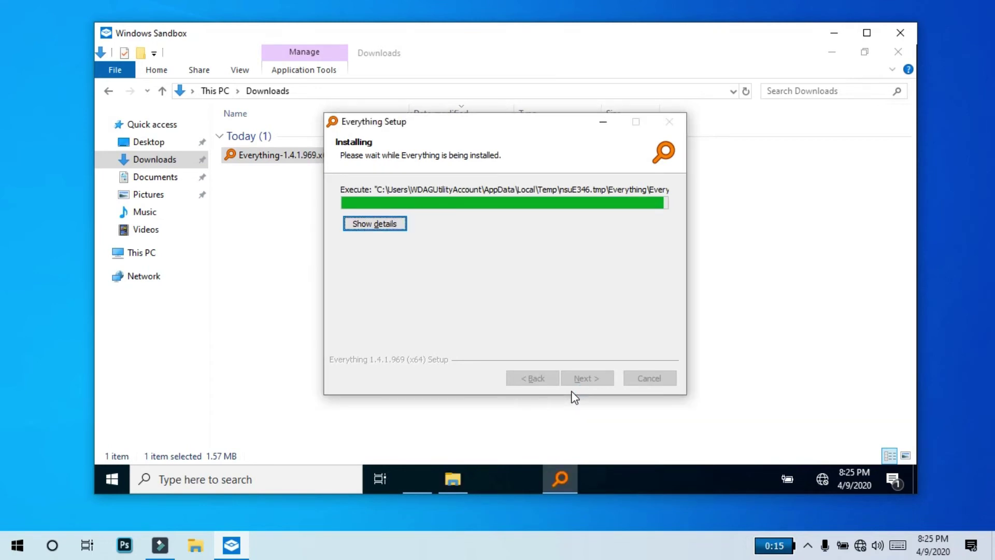
pyautogui.press('Return')
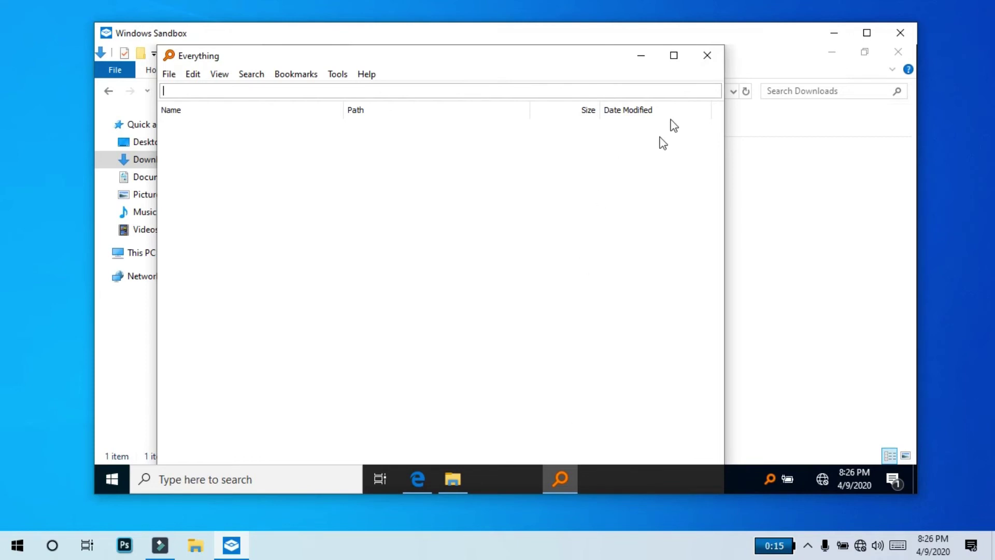
pyautogui.click(672, 63)
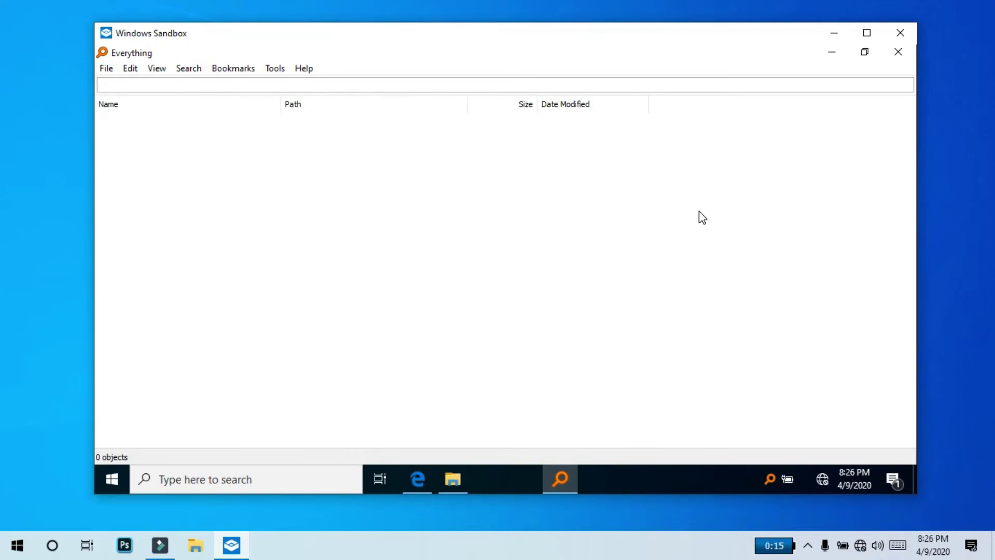
# Step: Restore the Everything window to its smaller size and try the file searches "vbv" and "gjgjg" in it
pyautogui.click(864, 51)
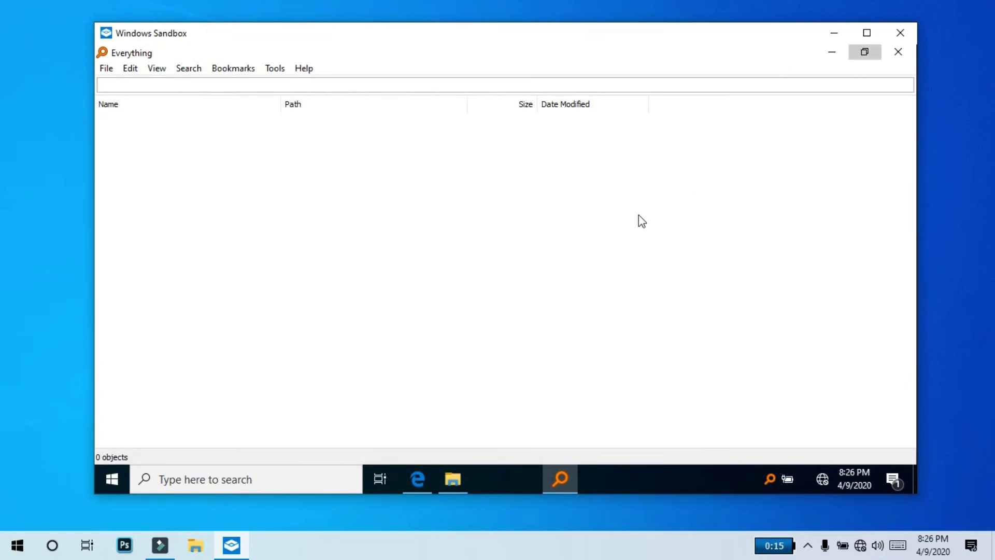
pyautogui.write('vbv')
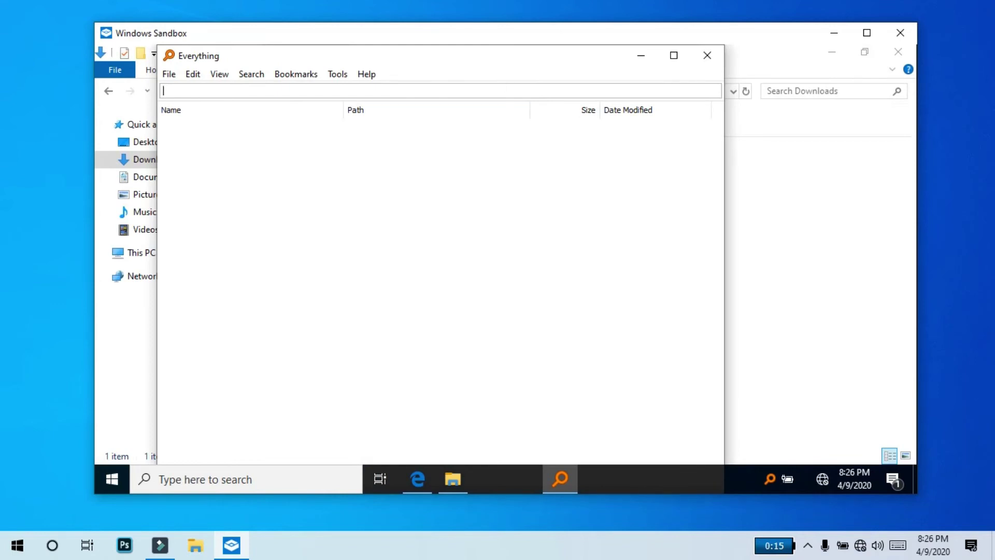
pyautogui.press('BackSpace')
pyautogui.press('BackSpace')
pyautogui.press('BackSpace')
pyautogui.write('gjgjg')
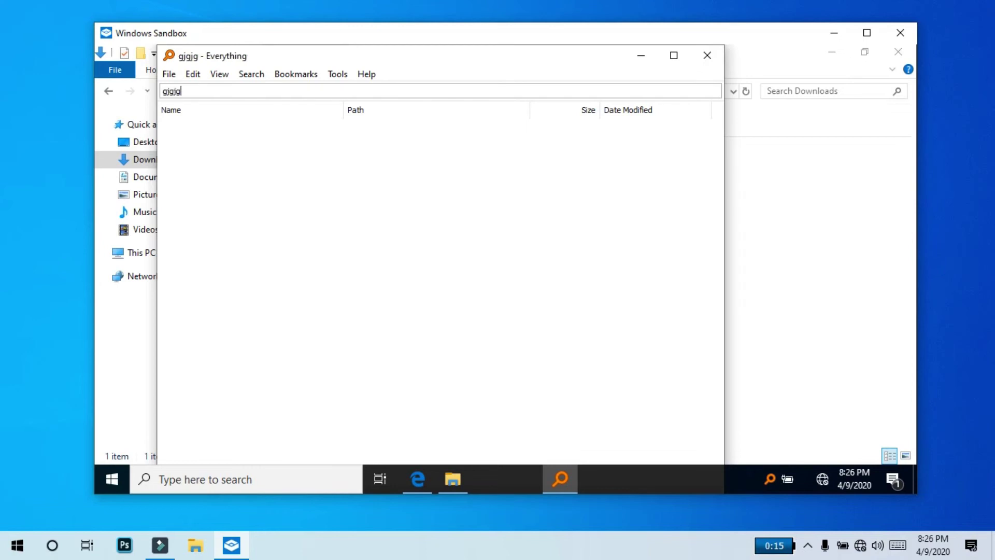
pyautogui.press('BackSpace')
pyautogui.press('BackSpace')
pyautogui.press('BackSpace')
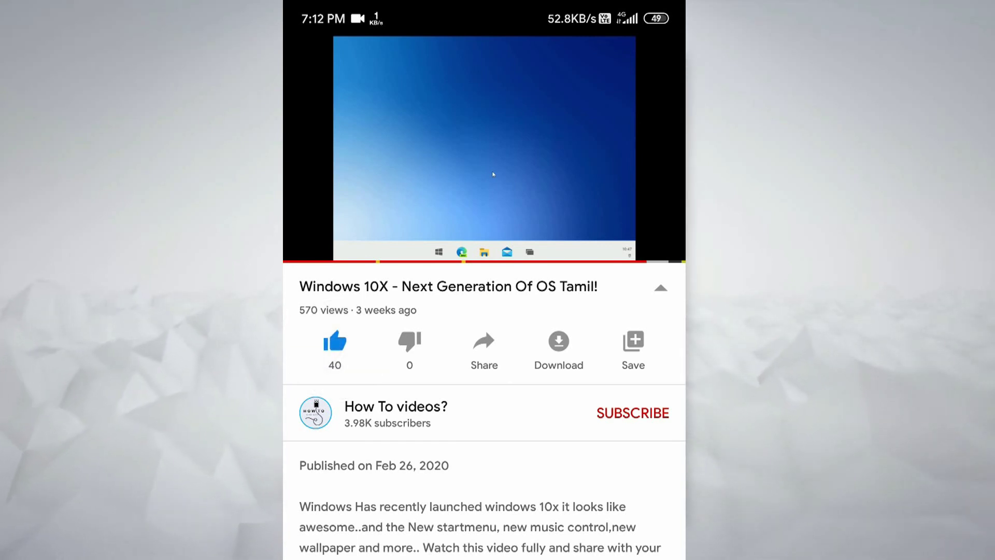
# Step: In the YouTube app, subscribe to the "How To videos?" channel and set its notifications to All
pyautogui.click(663, 417)
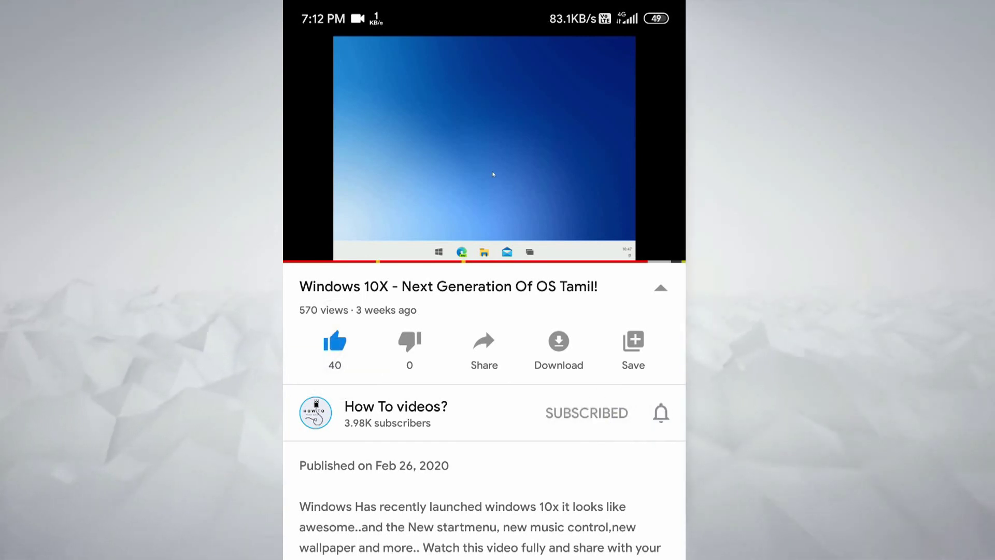
pyautogui.click(660, 413)
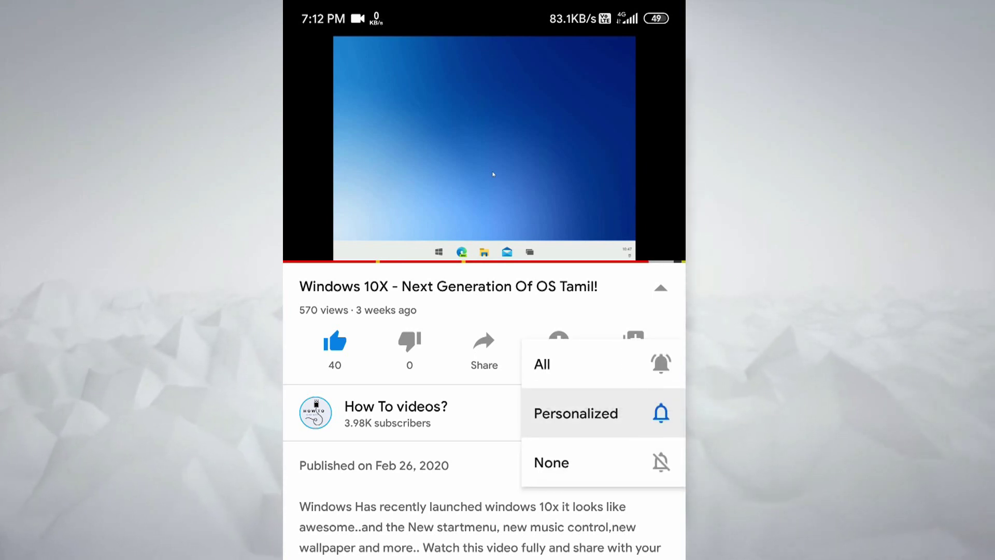
pyautogui.click(648, 362)
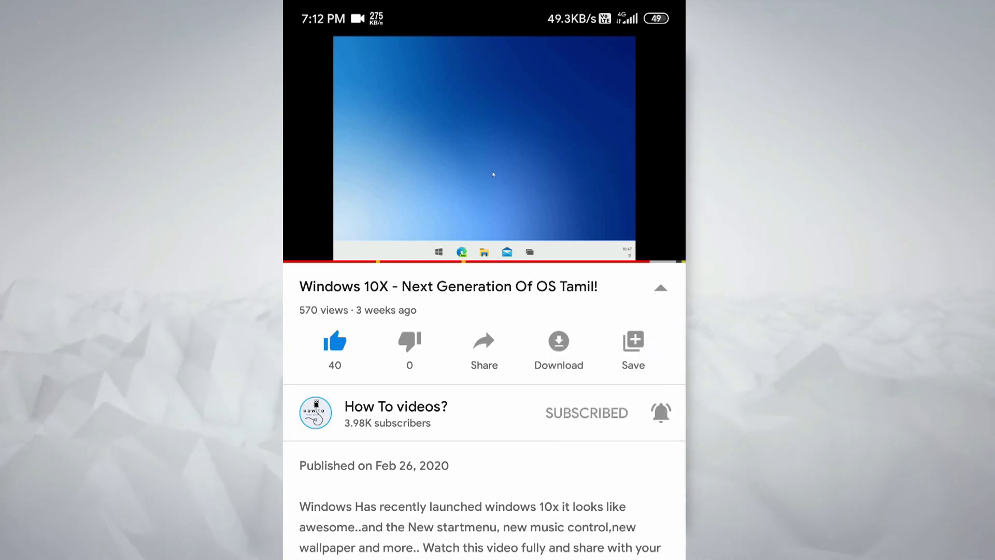